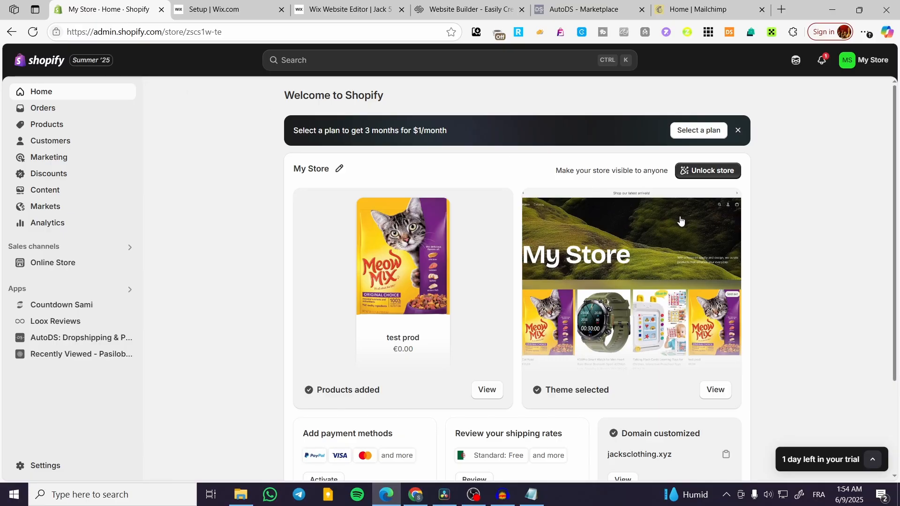
- Dismiss the 'Select a plan' promotion banner on the admin home page
{"action": "left_click", "coordinate": [738, 130]}
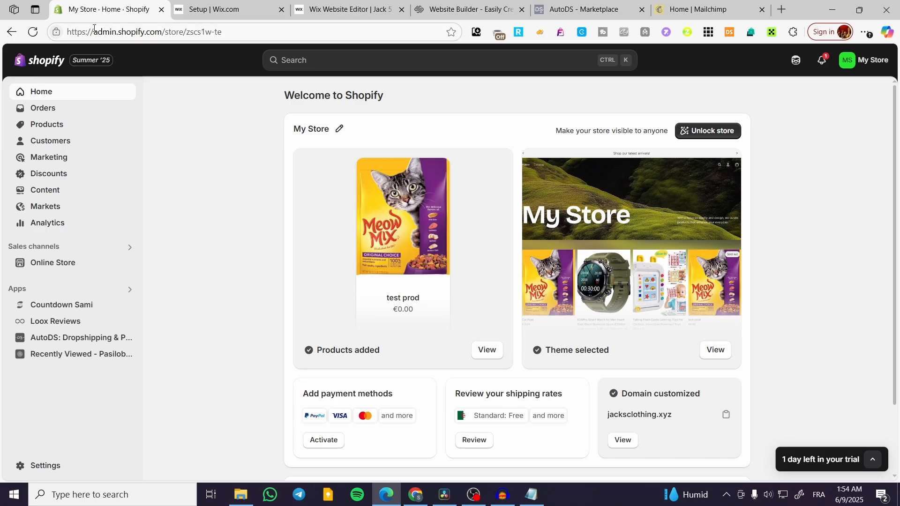
- Search the Shopify App Store for 'FREE SHIPPING icon' from the admin search bar
{"action": "left_click", "coordinate": [402, 66]}
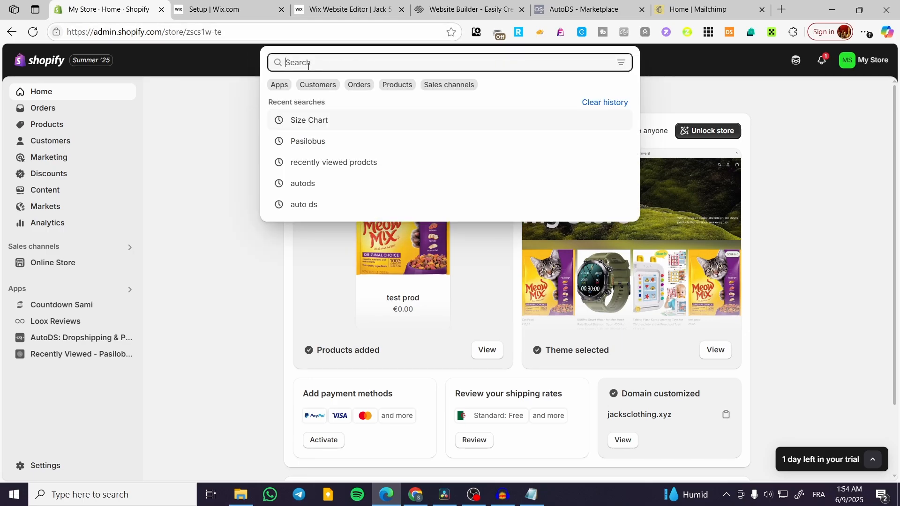
{"action": "type", "text": "FREE SHIPPING"}
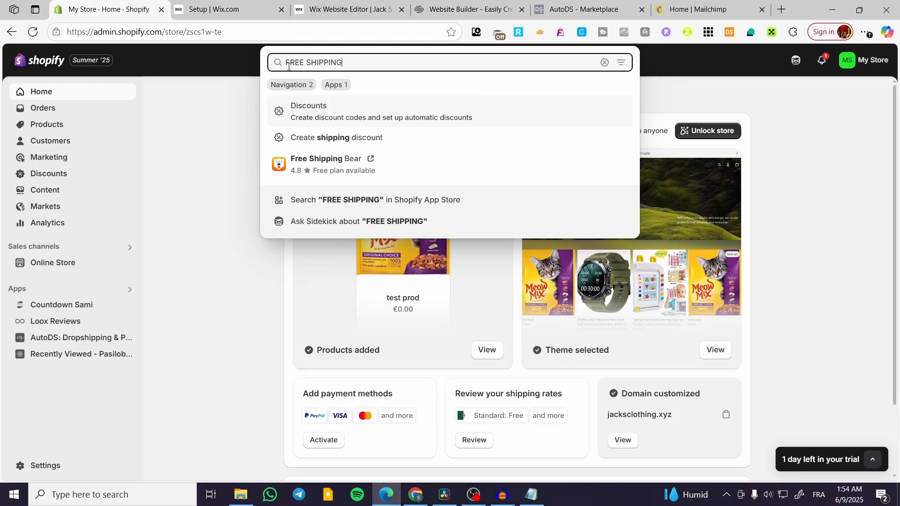
{"action": "type", "text": "icon"}
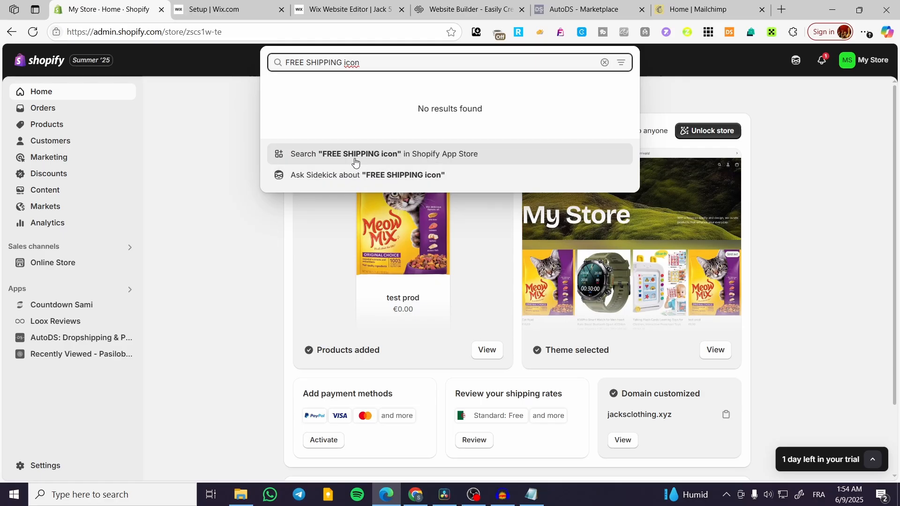
{"action": "left_click", "coordinate": [355, 159]}
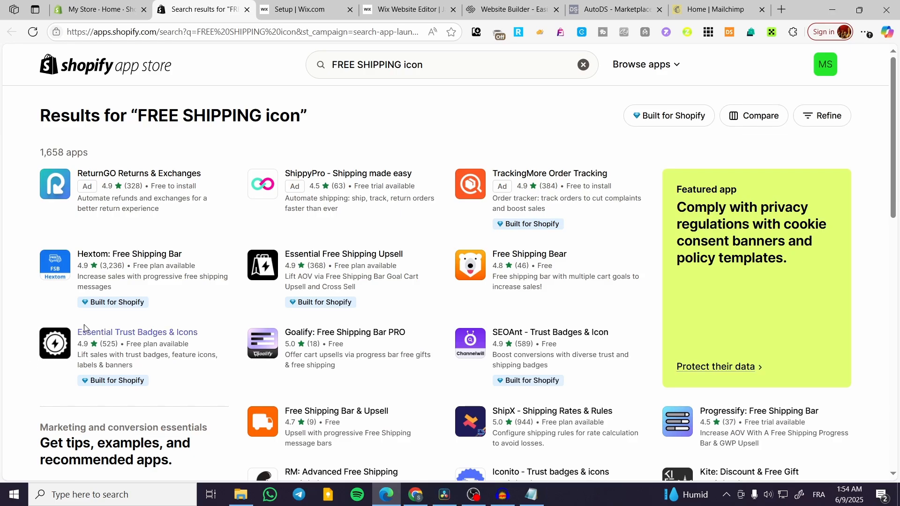
- Open the Essential Trust Badges & Icons listing, view a screenshot, and start its installation
{"action": "left_click", "coordinate": [98, 342]}
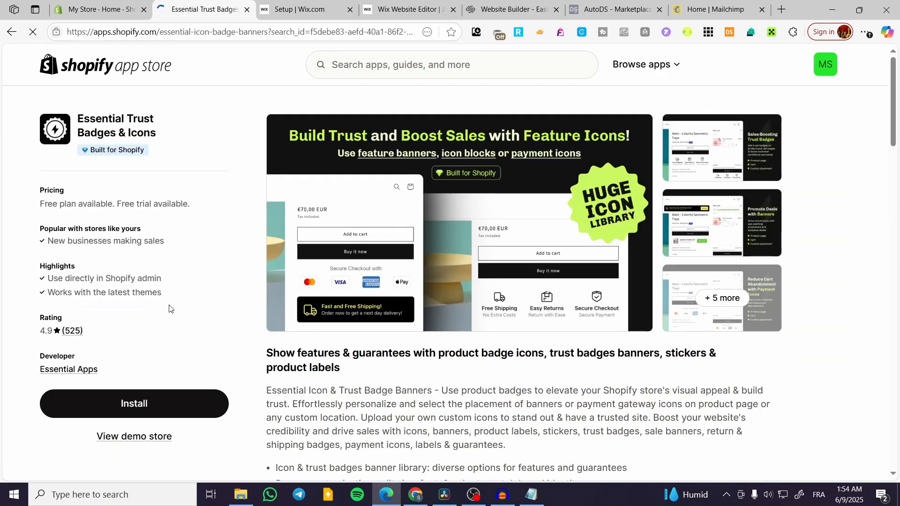
{"action": "left_click", "coordinate": [774, 171]}
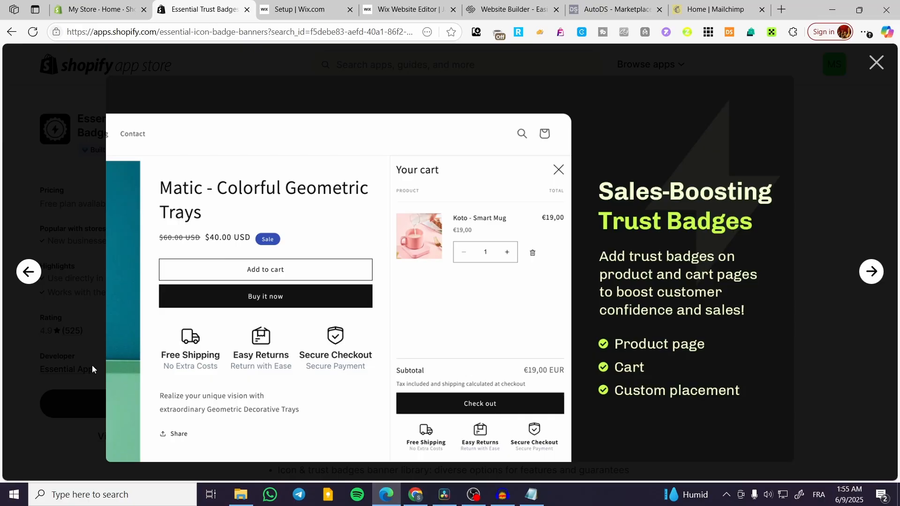
{"action": "left_click", "coordinate": [74, 355]}
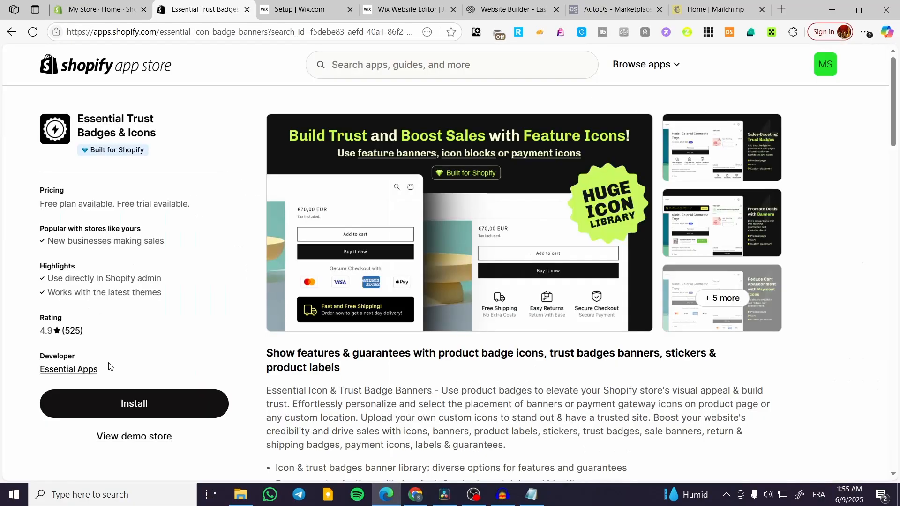
{"action": "left_click", "coordinate": [100, 434]}
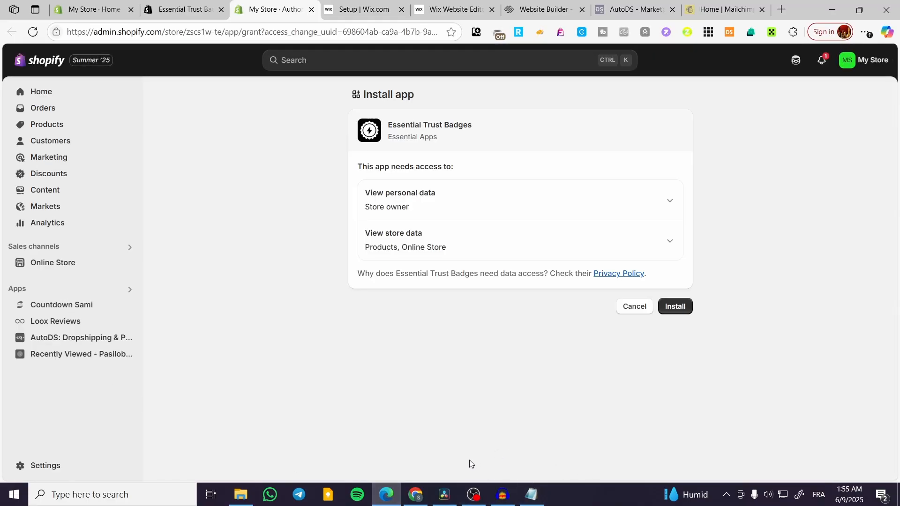
- Install Essential Trust Badges, pin it in the sidebar, and close the welcome and chat popups
{"action": "left_click", "coordinate": [677, 304]}
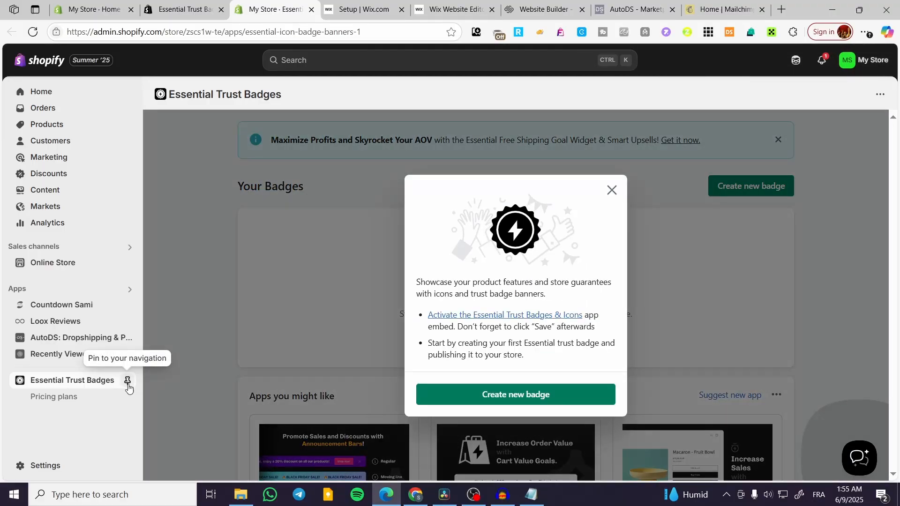
{"action": "left_click", "coordinate": [127, 380]}
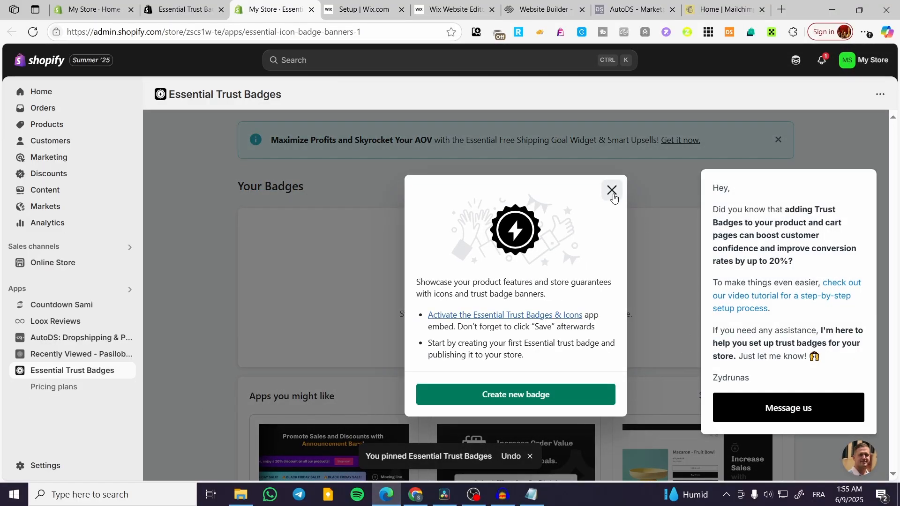
{"action": "left_click", "coordinate": [613, 194]}
{"action": "left_click", "coordinate": [865, 158]}
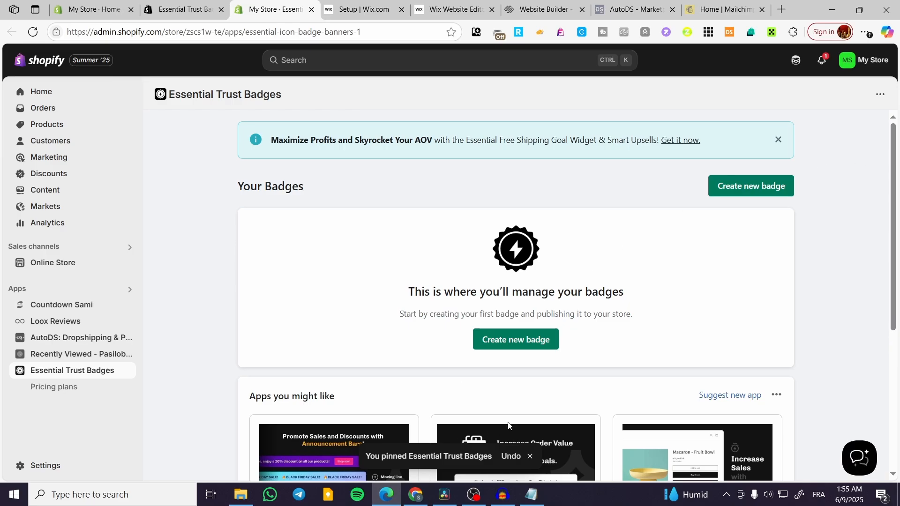
{"action": "scroll", "coordinate": [597, 273], "scroll_direction": "down", "scroll_amount": 4}
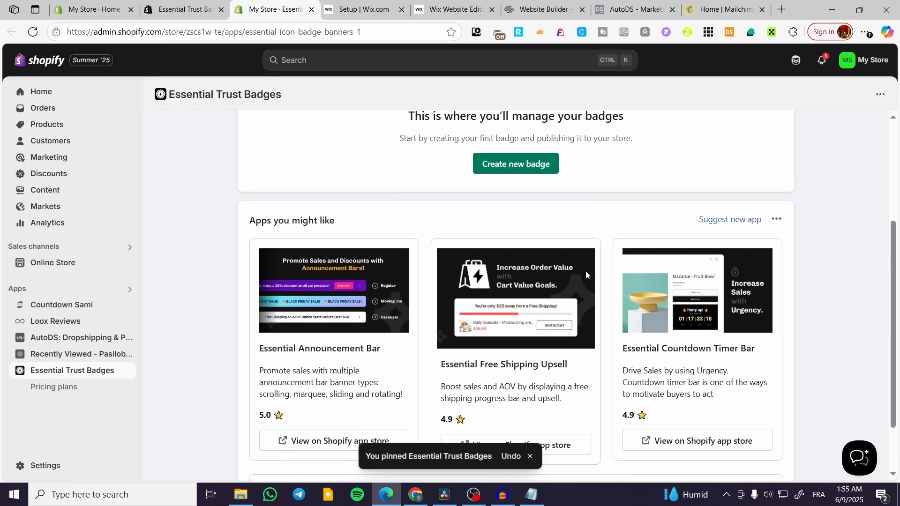
{"action": "scroll", "coordinate": [584, 274], "scroll_direction": "down", "scroll_amount": 2}
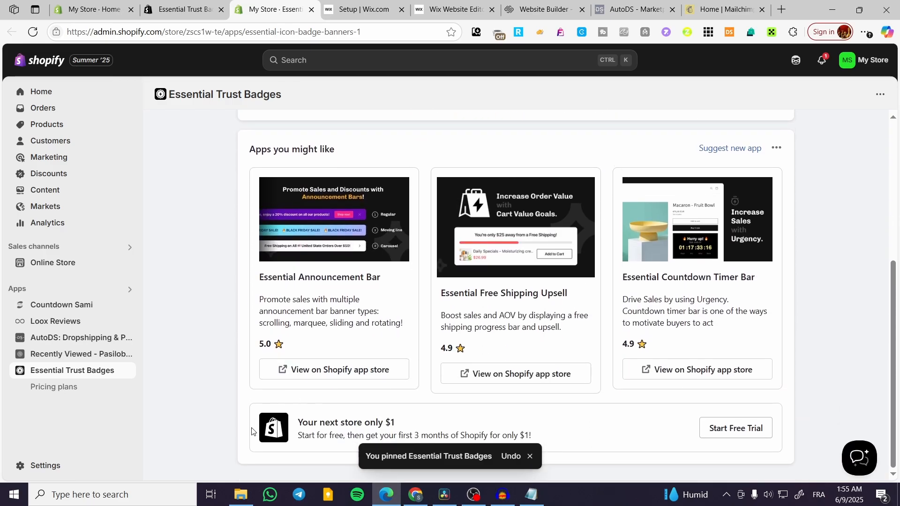
{"action": "scroll", "coordinate": [456, 317], "scroll_direction": "up", "scroll_amount": 5}
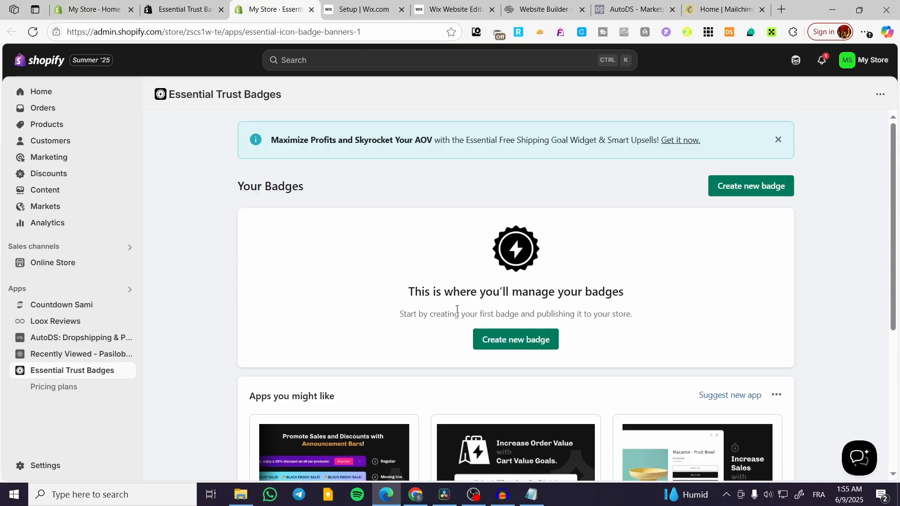
- Create a new Product page badge and set its type to Icon block
{"action": "left_click", "coordinate": [523, 344]}
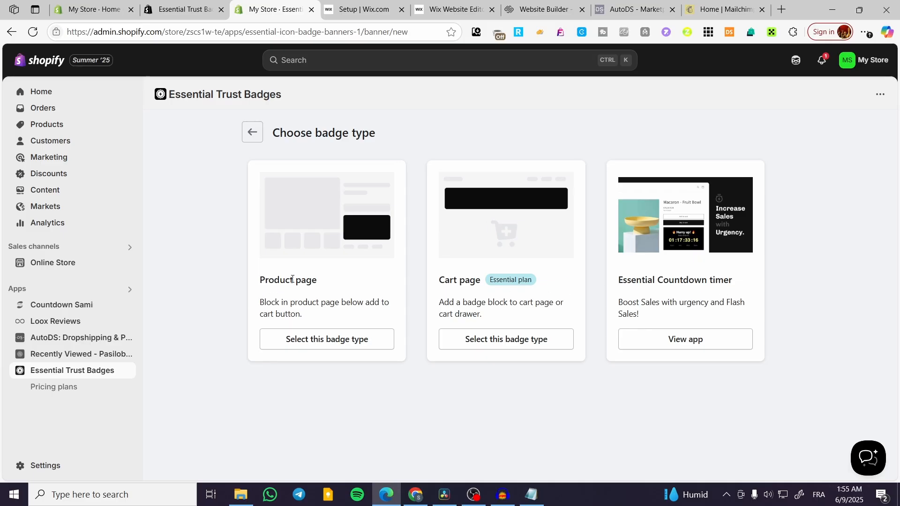
{"action": "left_click", "coordinate": [321, 346]}
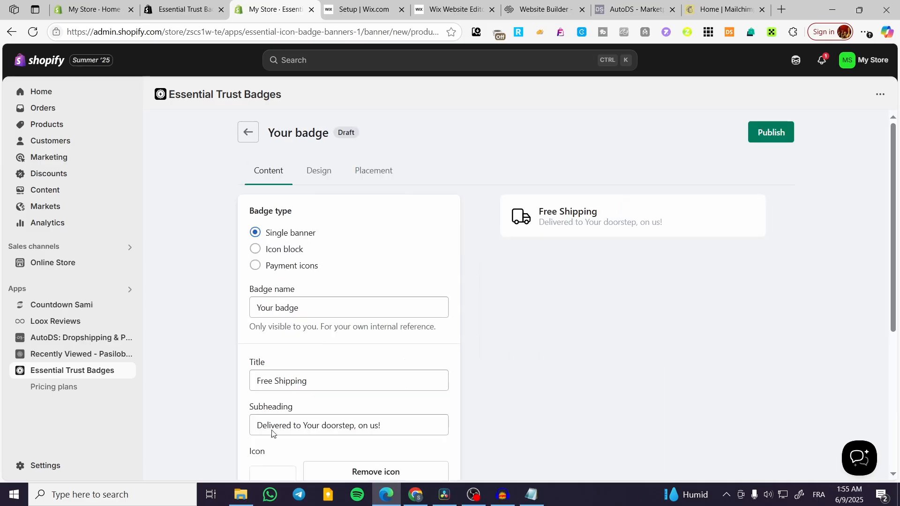
{"action": "left_click", "coordinate": [281, 251]}
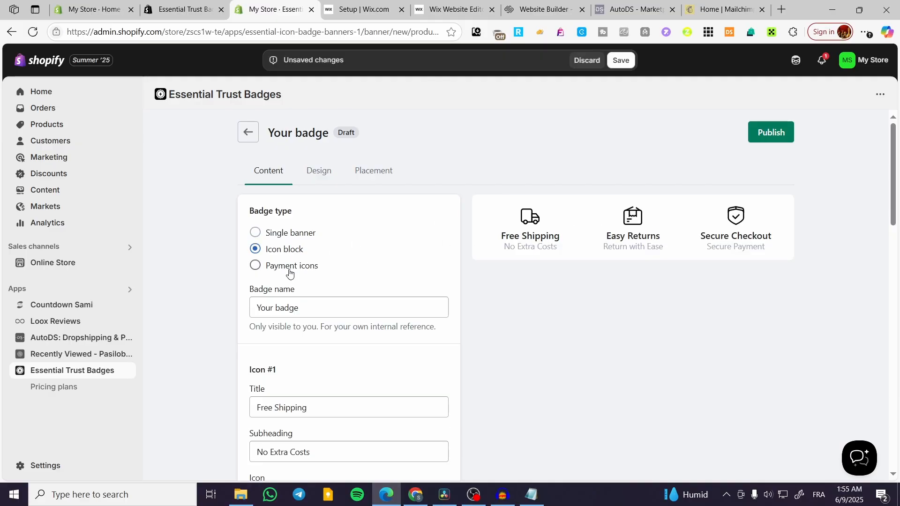
{"action": "left_click", "coordinate": [290, 266]}
{"action": "left_click", "coordinate": [290, 253]}
- Review the default Free Shipping, Easy Returns and Secure Checkout icons in the badge form
{"action": "left_click_drag", "start_coordinate": [506, 239], "coordinate": [565, 240]}
{"action": "left_click", "coordinate": [678, 244]}
{"action": "scroll", "coordinate": [219, 331], "scroll_direction": "down", "scroll_amount": 3}
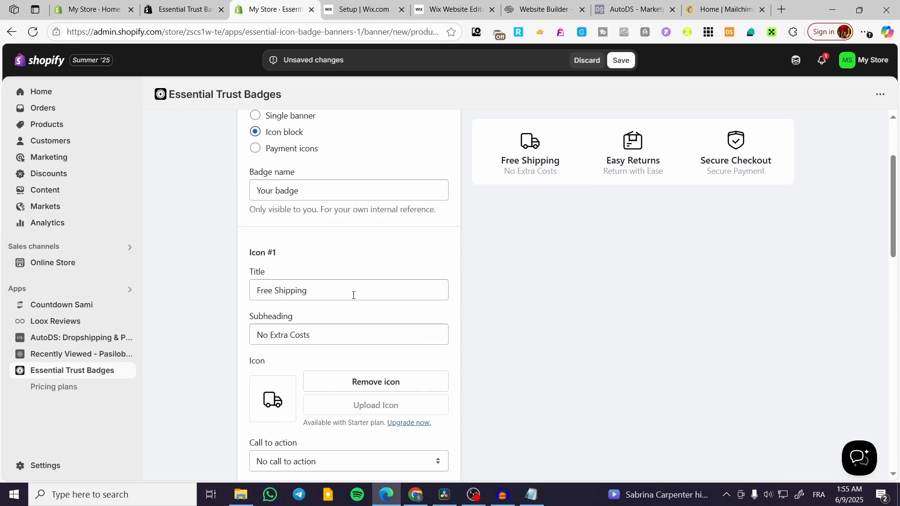
{"action": "scroll", "coordinate": [354, 304], "scroll_direction": "down", "scroll_amount": 2}
{"action": "scroll", "coordinate": [293, 336], "scroll_direction": "down", "scroll_amount": 3}
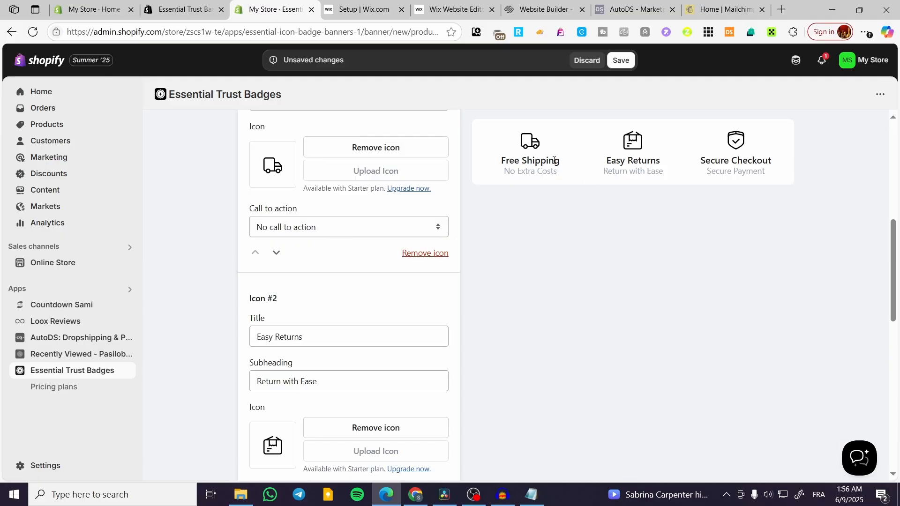
{"action": "scroll", "coordinate": [427, 285], "scroll_direction": "down", "scroll_amount": 2}
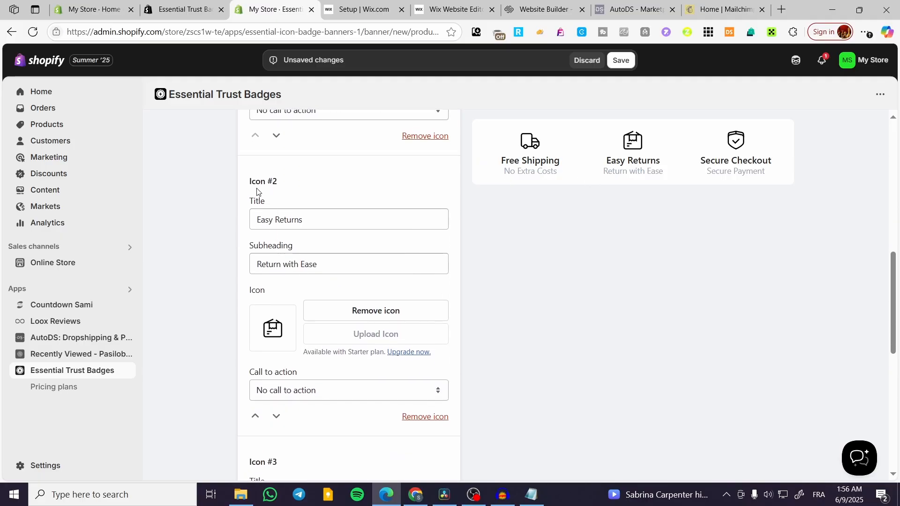
{"action": "scroll", "coordinate": [343, 256], "scroll_direction": "down", "scroll_amount": 5}
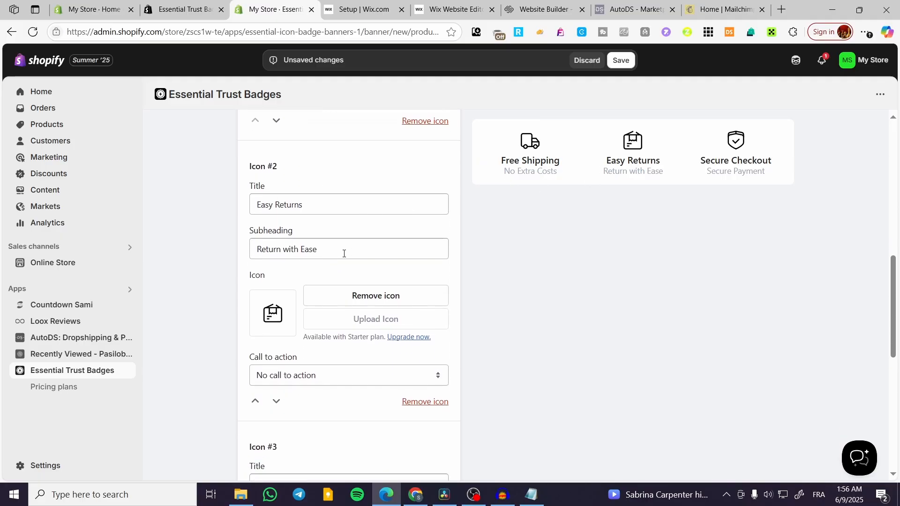
{"action": "scroll", "coordinate": [345, 272], "scroll_direction": "down", "scroll_amount": 2}
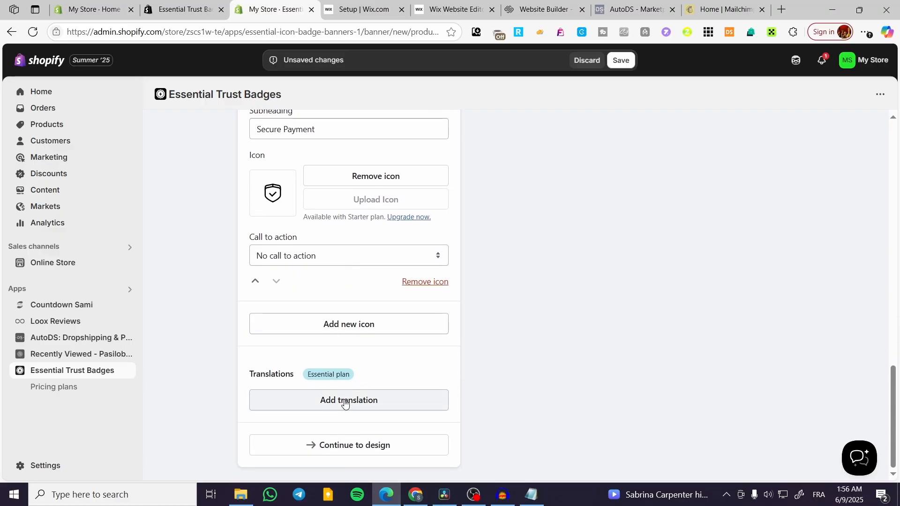
- In the design settings, try the Mint, Dark Ocean, Electric and Vibrant templates
{"action": "left_click", "coordinate": [360, 446]}
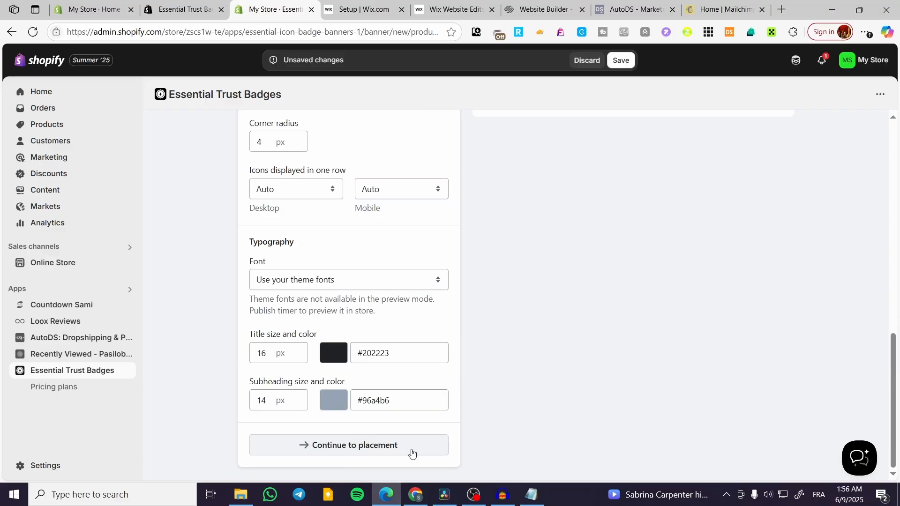
{"action": "scroll", "coordinate": [357, 334], "scroll_direction": "up", "scroll_amount": 10}
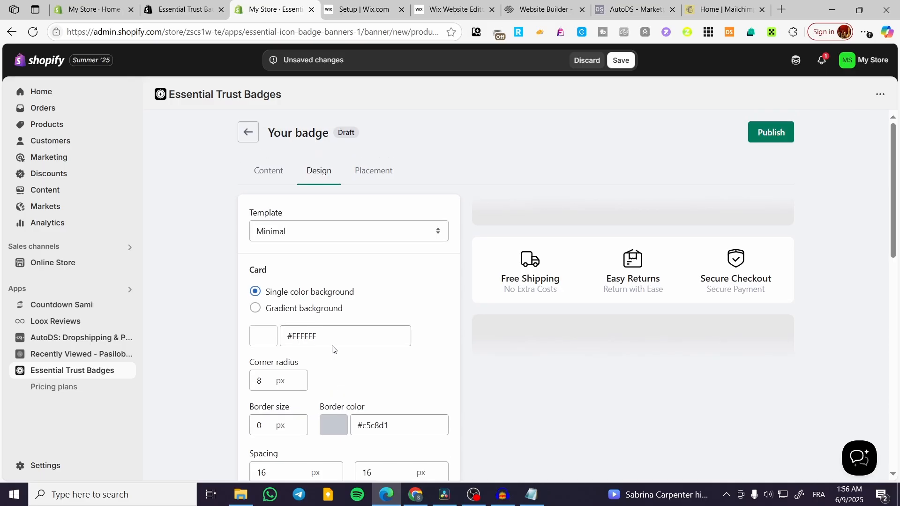
{"action": "left_click", "coordinate": [342, 234]}
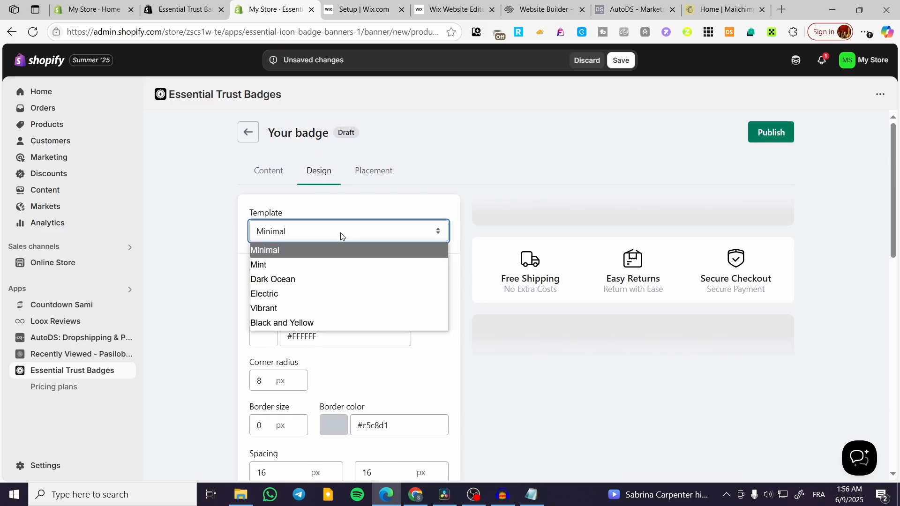
{"action": "left_click", "coordinate": [337, 263]}
{"action": "left_click", "coordinate": [353, 232]}
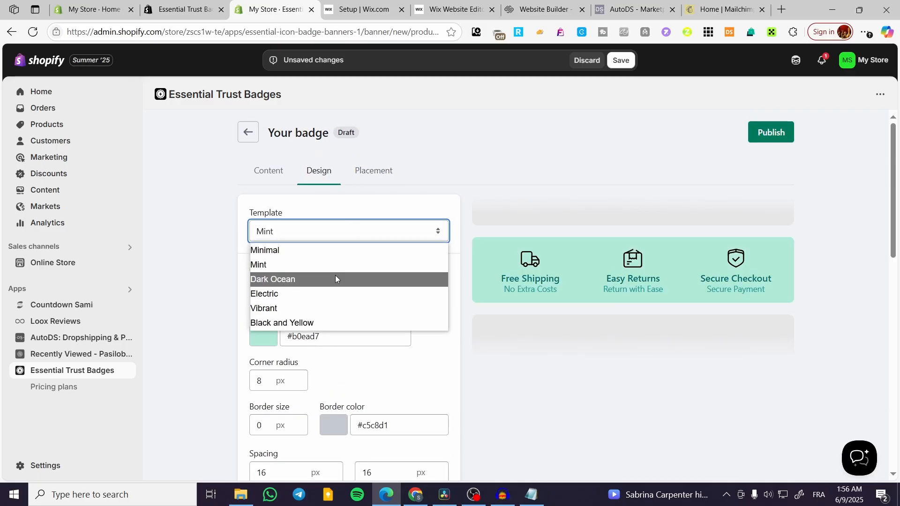
{"action": "left_click", "coordinate": [335, 279]}
{"action": "left_click", "coordinate": [358, 231]}
{"action": "left_click", "coordinate": [344, 280]}
{"action": "left_click", "coordinate": [341, 296]}
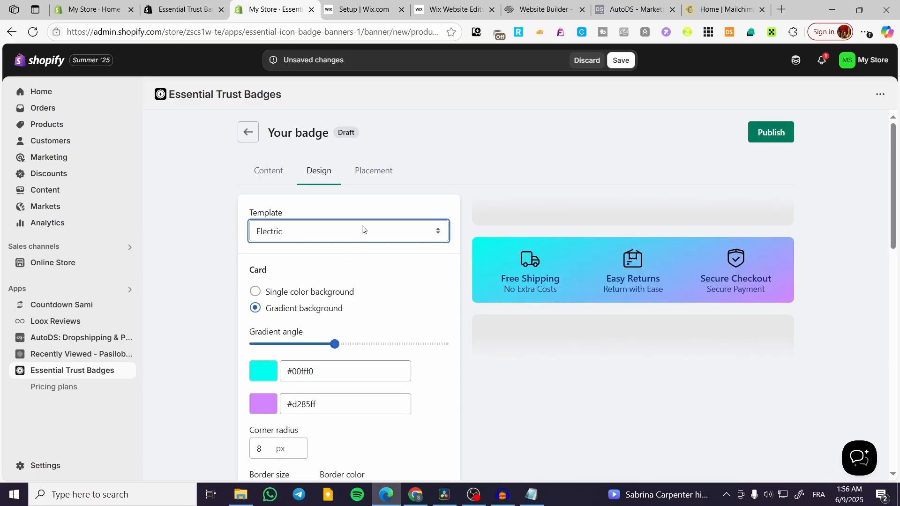
{"action": "left_click", "coordinate": [364, 231]}
{"action": "left_click", "coordinate": [346, 306]}
- Compare Black and Yellow and Minimal, then apply the Electric #00fff0-to-#d285ff gradient template
{"action": "left_click", "coordinate": [377, 226]}
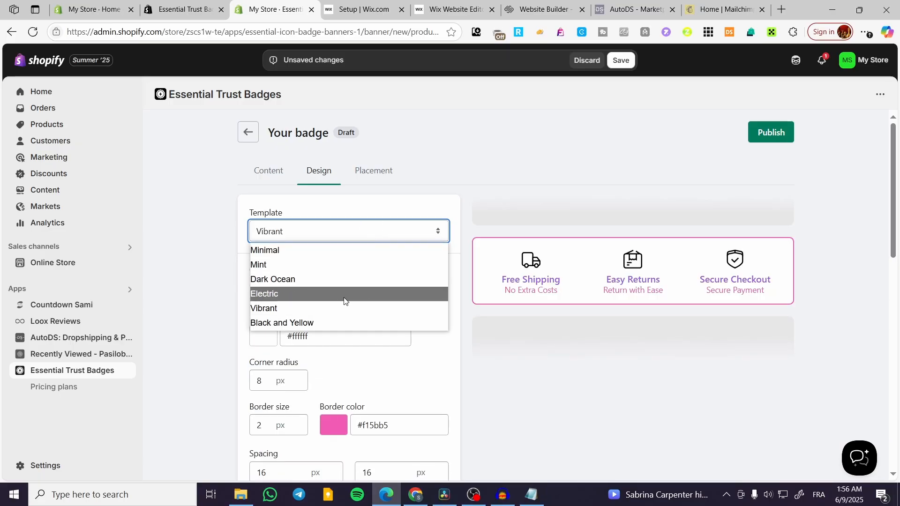
{"action": "left_click", "coordinate": [336, 321]}
{"action": "left_click", "coordinate": [364, 231]}
{"action": "left_click", "coordinate": [353, 249]}
{"action": "left_click", "coordinate": [357, 235]}
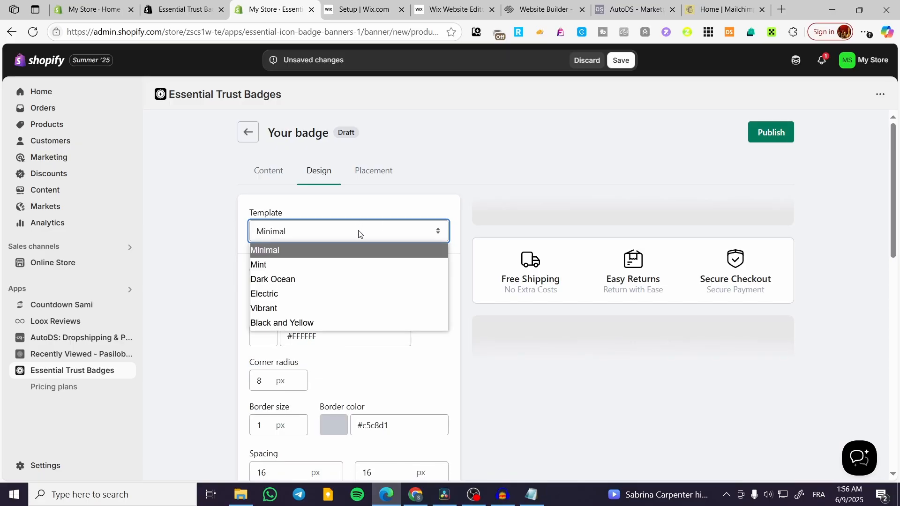
{"action": "left_click", "coordinate": [311, 307]}
{"action": "left_click", "coordinate": [351, 237]}
{"action": "left_click", "coordinate": [316, 294]}
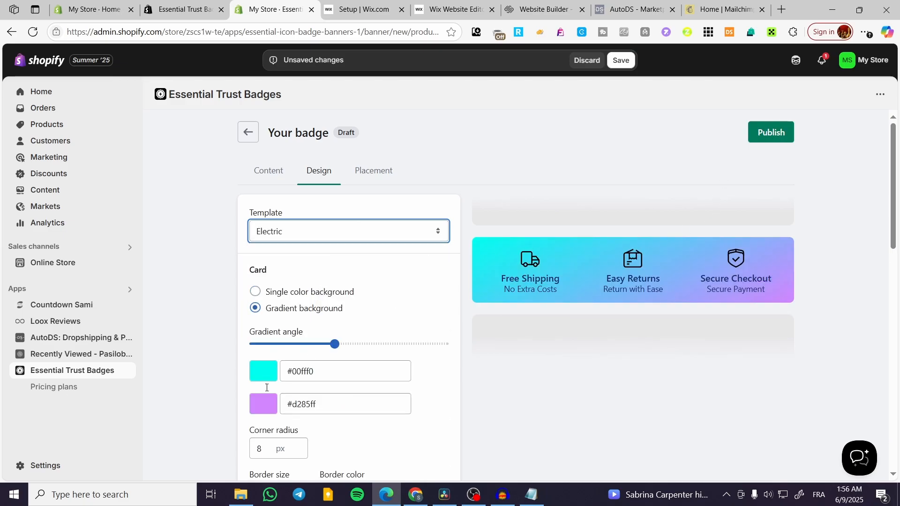
{"action": "scroll", "coordinate": [315, 229], "scroll_direction": "down", "scroll_amount": 12}
{"action": "scroll", "coordinate": [314, 234], "scroll_direction": "up", "scroll_amount": 12}
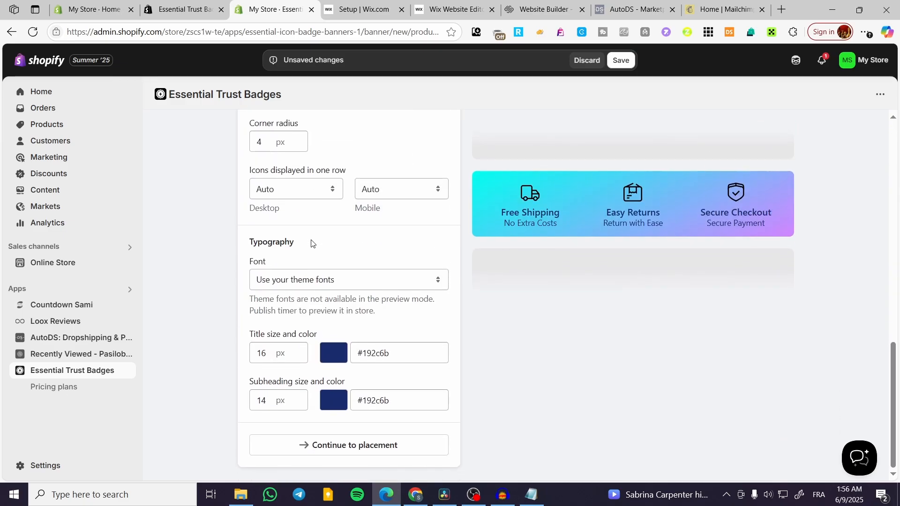
- Publish the badge for All products and preview it in the store's theme editor
{"action": "left_click", "coordinate": [389, 177]}
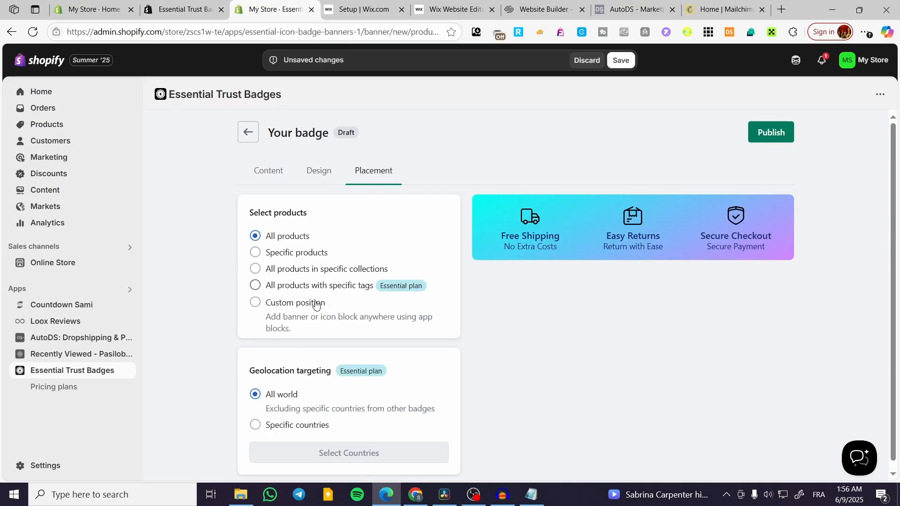
{"action": "scroll", "coordinate": [317, 366], "scroll_direction": "down", "scroll_amount": 1}
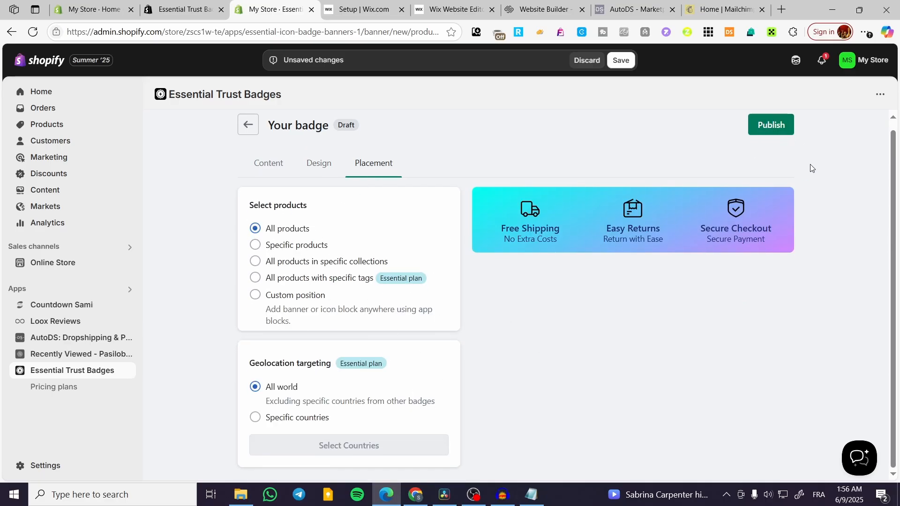
{"action": "left_click", "coordinate": [792, 131]}
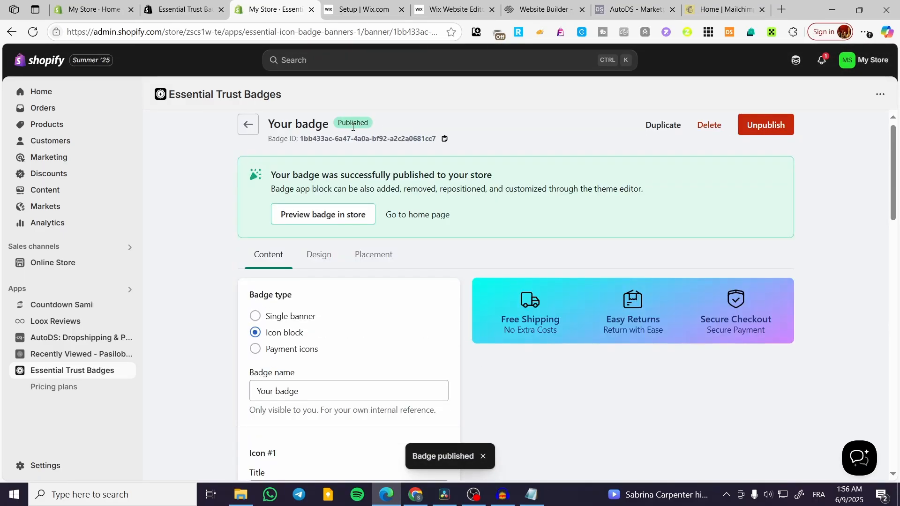
{"action": "left_click", "coordinate": [319, 219]}
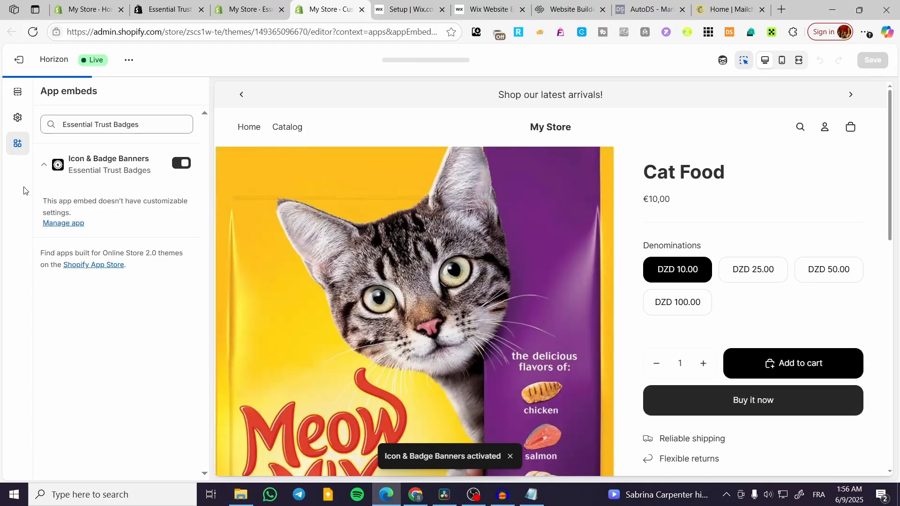
- Check the badge below the Cat Food Buy it now button, then scroll the badge form
{"action": "scroll", "coordinate": [782, 243], "scroll_direction": "down", "scroll_amount": 3}
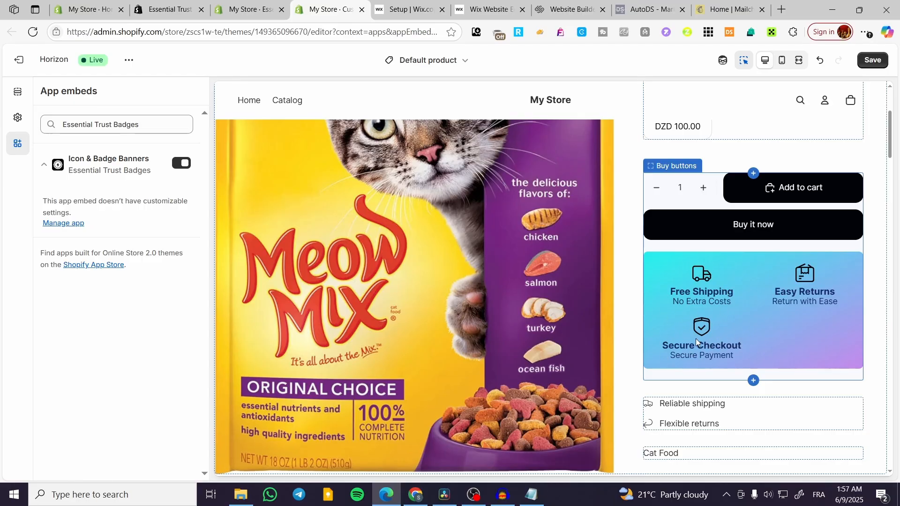
{"action": "scroll", "coordinate": [553, 270], "scroll_direction": "down", "scroll_amount": 2}
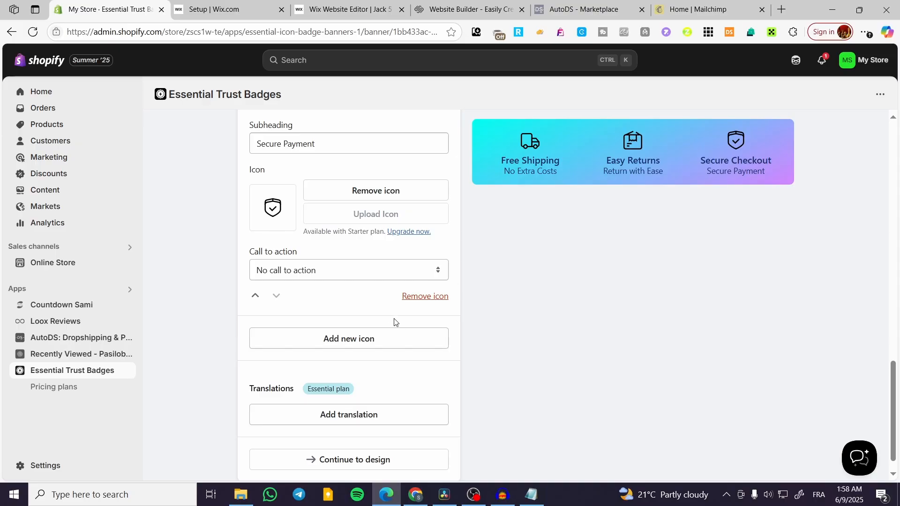
- Add a fourth icon and give it the 'cash on delivery 3' truck image
{"action": "left_click", "coordinate": [366, 348]}
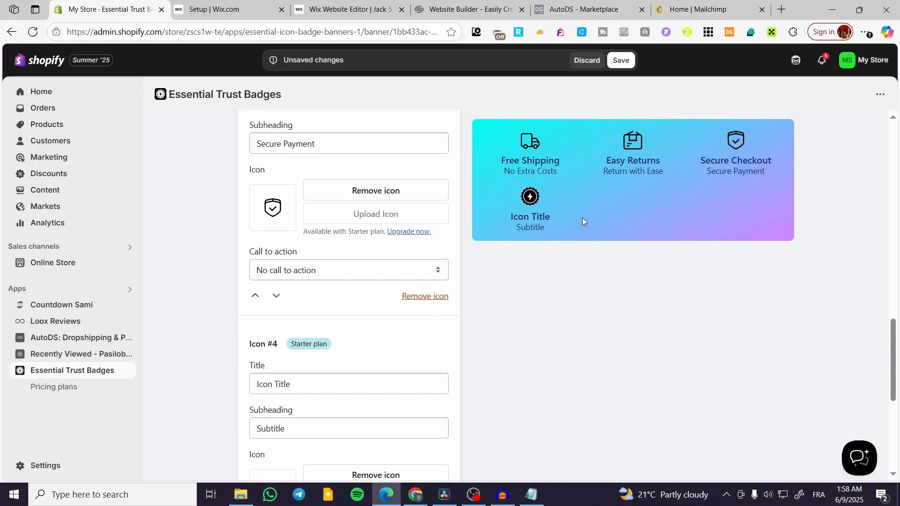
{"action": "scroll", "coordinate": [398, 377], "scroll_direction": "down", "scroll_amount": 3}
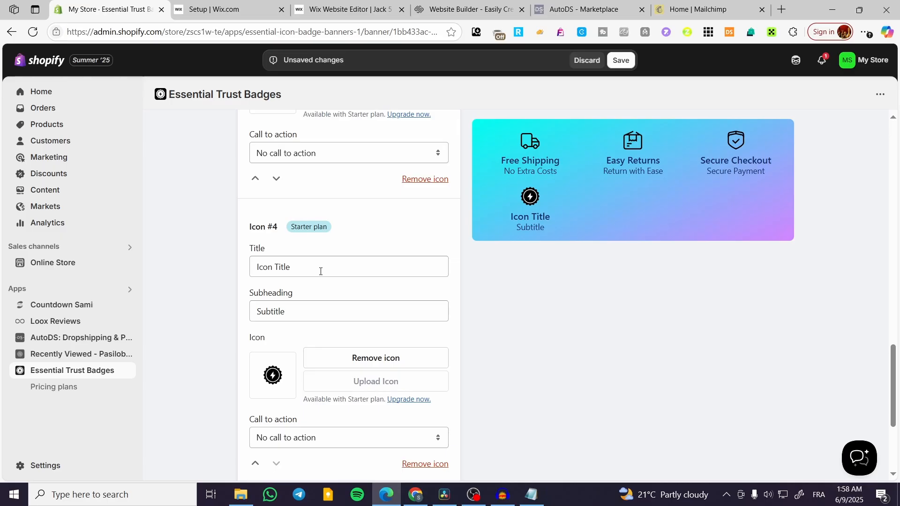
{"action": "scroll", "coordinate": [321, 272], "scroll_direction": "down", "scroll_amount": 3}
{"action": "left_click", "coordinate": [284, 257]}
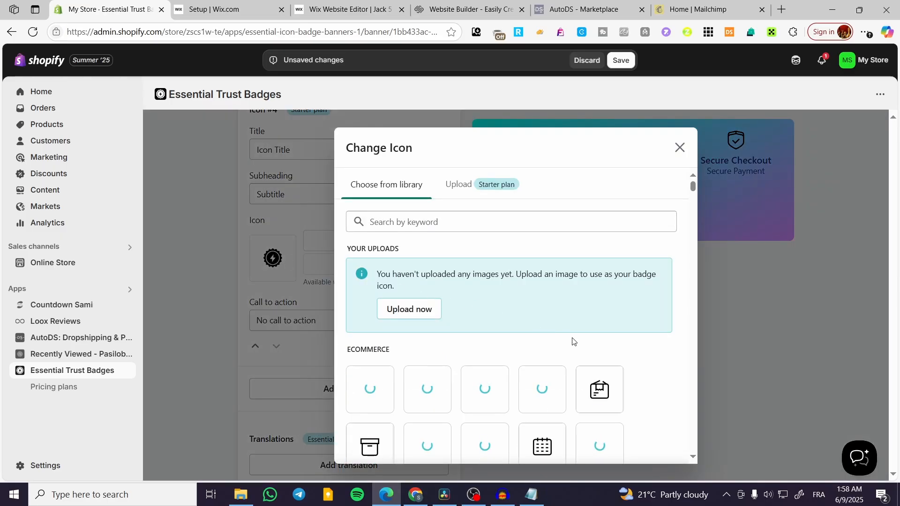
{"action": "scroll", "coordinate": [573, 341], "scroll_direction": "down", "scroll_amount": 3}
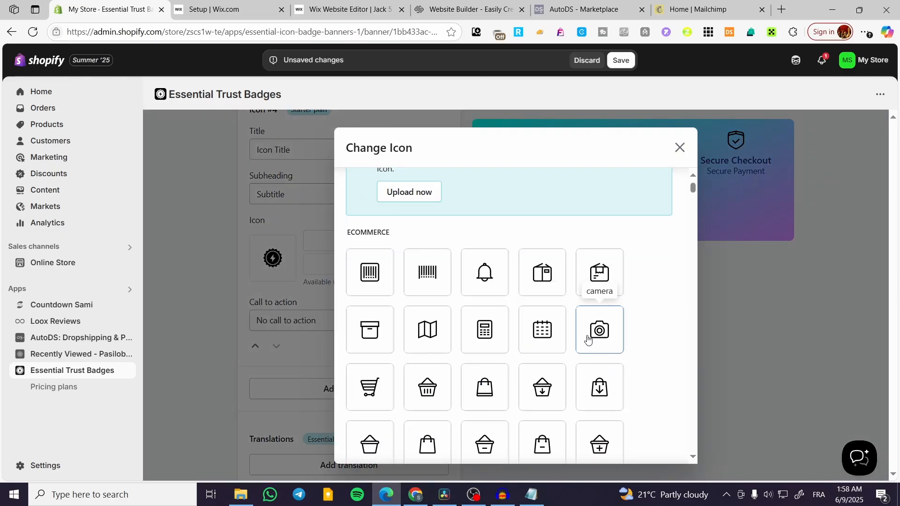
{"action": "scroll", "coordinate": [415, 359], "scroll_direction": "down", "scroll_amount": 2}
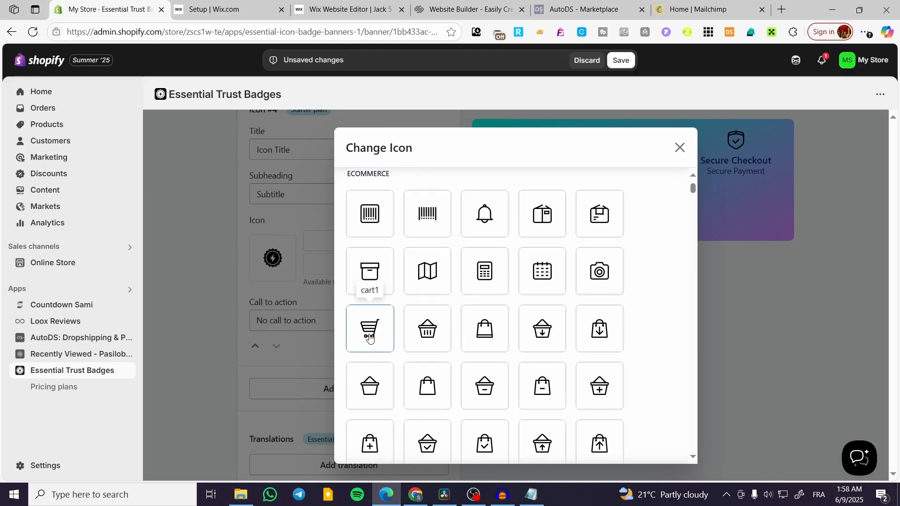
{"action": "scroll", "coordinate": [374, 336], "scroll_direction": "down", "scroll_amount": 5}
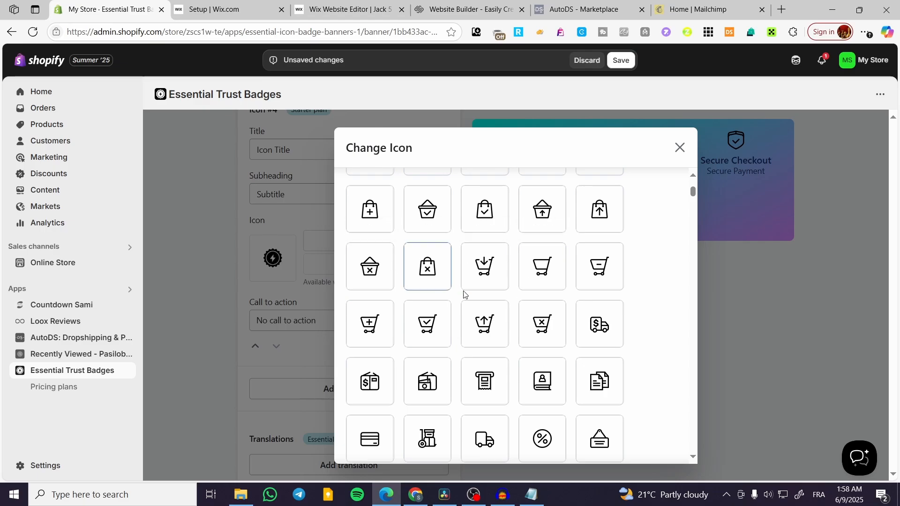
{"action": "left_click", "coordinate": [608, 331]}
{"action": "scroll", "coordinate": [377, 313], "scroll_direction": "up", "scroll_amount": 2}
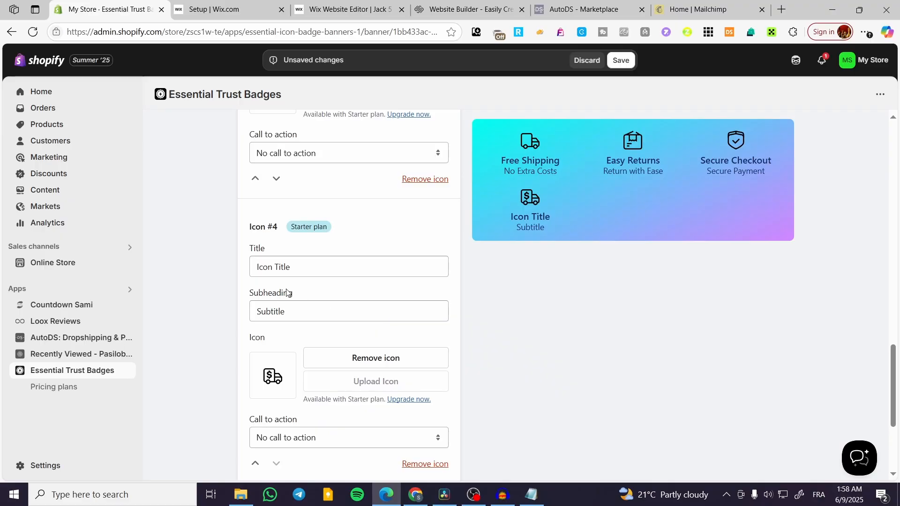
- Title Icon #4 'Cash On Delivery' with the subheading 'Pay when you receive'
{"action": "left_click_drag", "start_coordinate": [291, 267], "coordinate": [250, 270]}
{"action": "type", "text": "Cash On"}
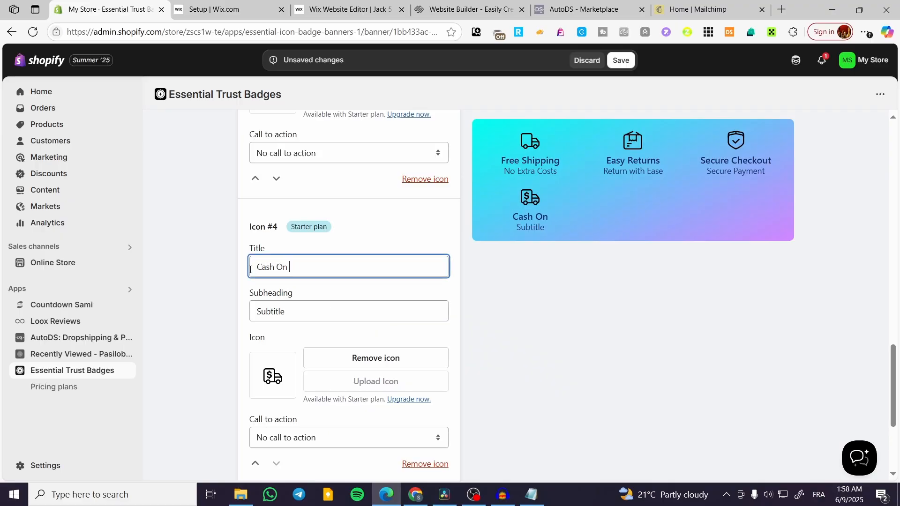
{"action": "type", "text": " Delivery"}
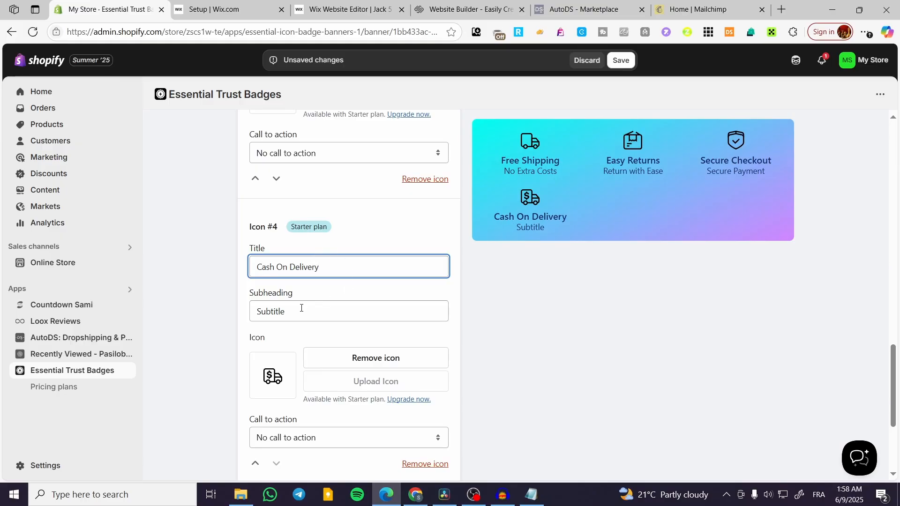
{"action": "left_click_drag", "start_coordinate": [300, 313], "coordinate": [260, 313]}
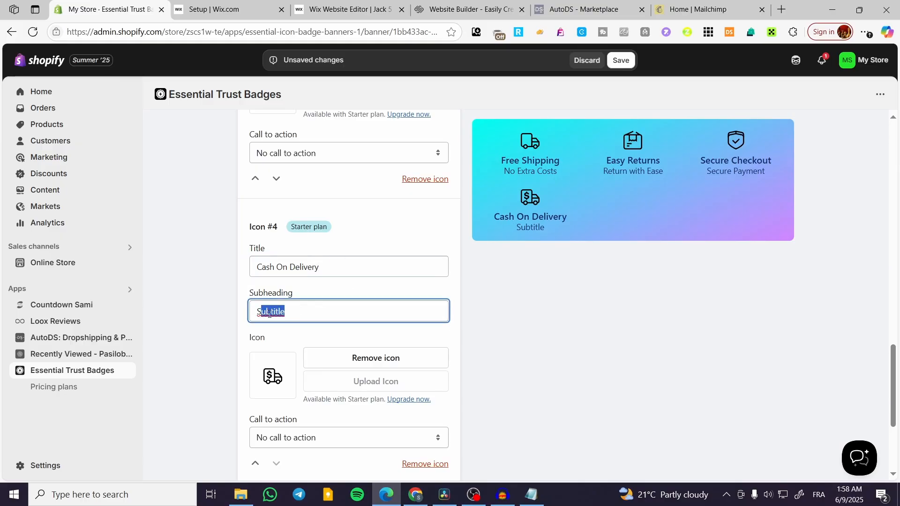
{"action": "double_click", "coordinate": [258, 312]}
{"action": "type", "text": "Pay when "}
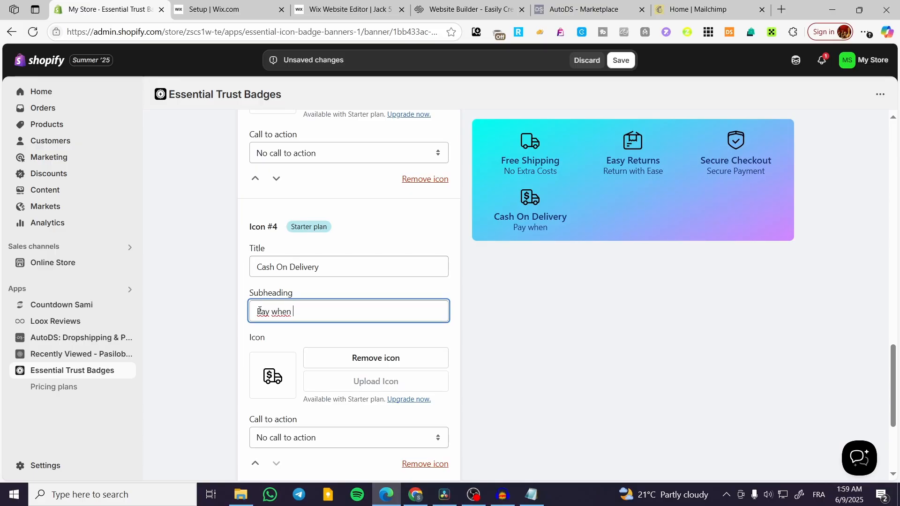
{"action": "type", "text": "you receive"}
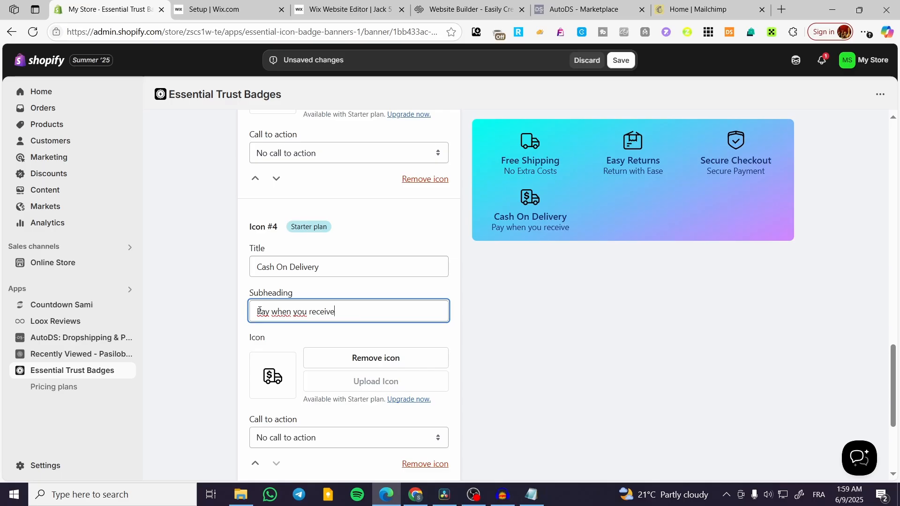
{"action": "left_click", "coordinate": [547, 286]}
- Save the four-icon trust badge and return to Your Badges, showing it Published on All Products
{"action": "left_click", "coordinate": [630, 57]}
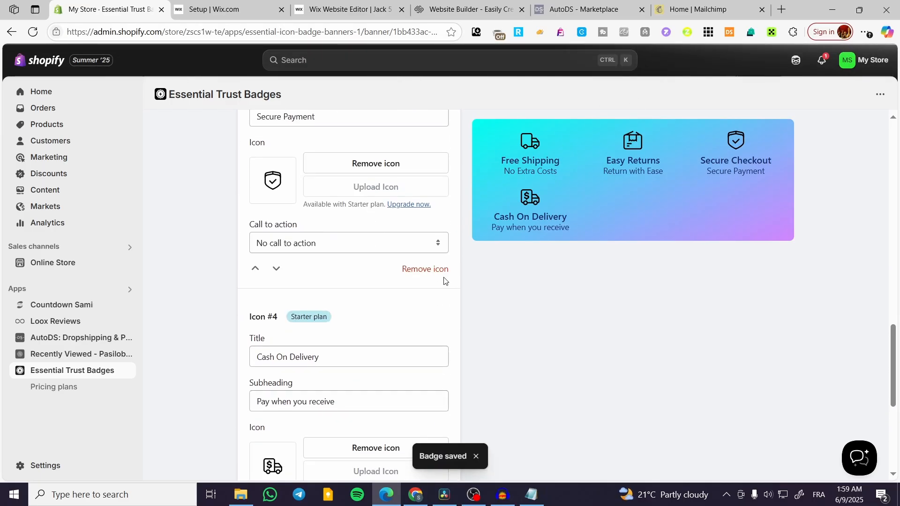
{"action": "scroll", "coordinate": [417, 321], "scroll_direction": "down", "scroll_amount": 4}
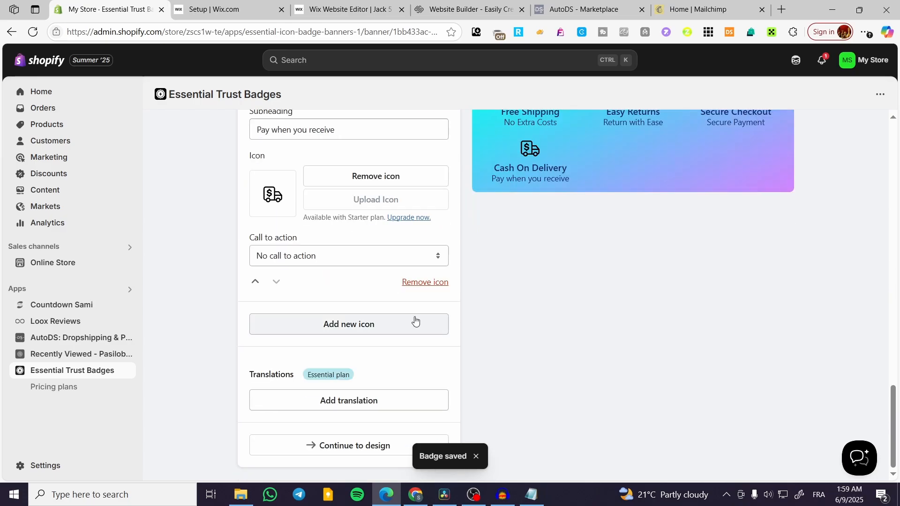
{"action": "left_click", "coordinate": [387, 451]}
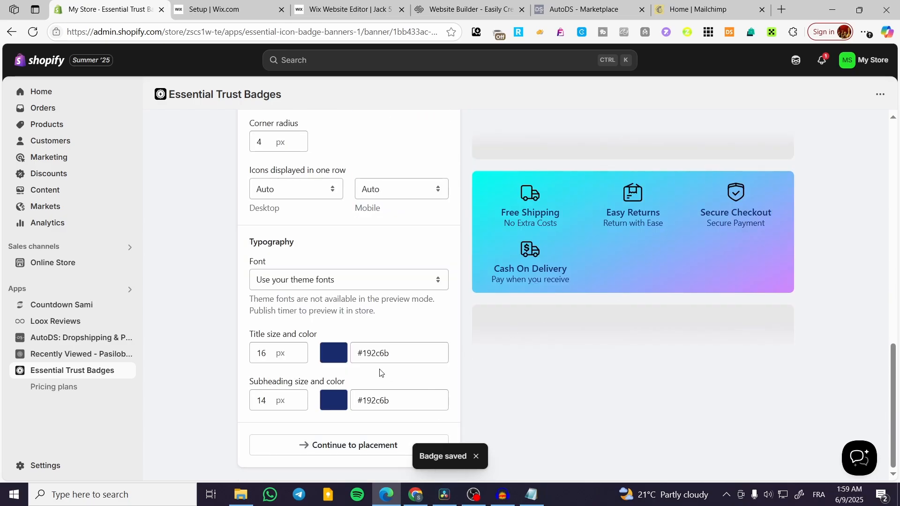
{"action": "scroll", "coordinate": [418, 322], "scroll_direction": "up", "scroll_amount": 10}
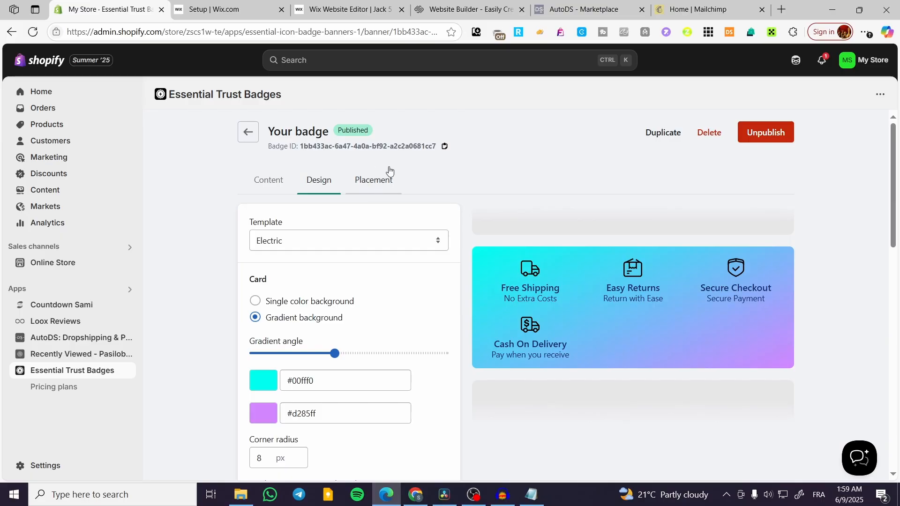
{"action": "left_click", "coordinate": [248, 132]}
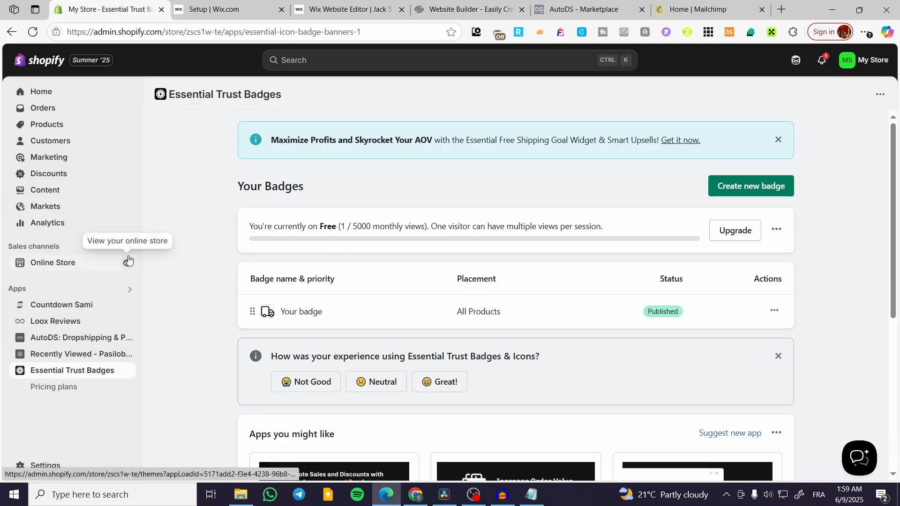
{"action": "left_click", "coordinate": [126, 264]}
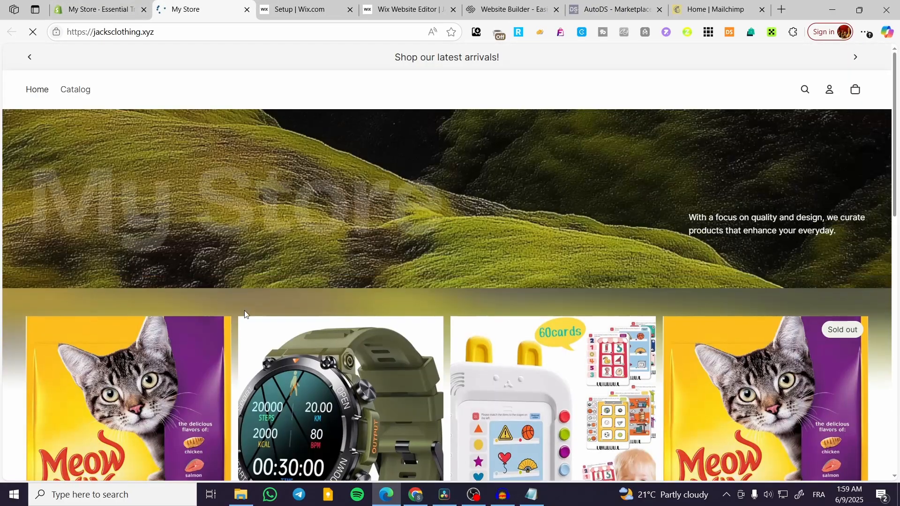
{"action": "left_click", "coordinate": [154, 388]}
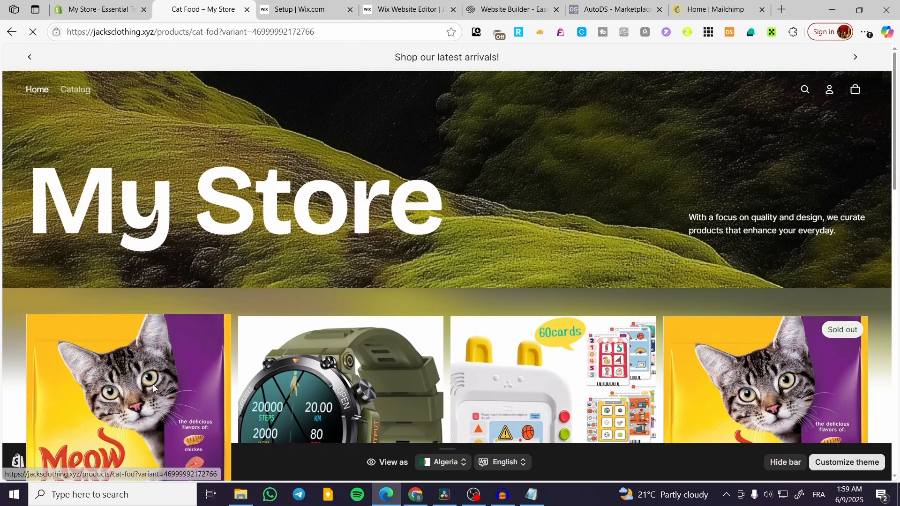
{"action": "scroll", "coordinate": [817, 387], "scroll_direction": "down", "scroll_amount": 1}
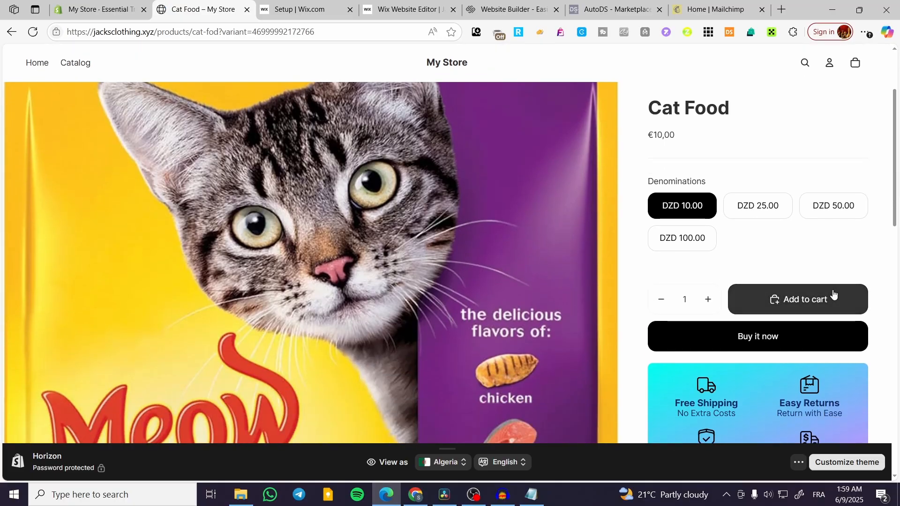
{"action": "scroll", "coordinate": [837, 322], "scroll_direction": "down", "scroll_amount": 5}
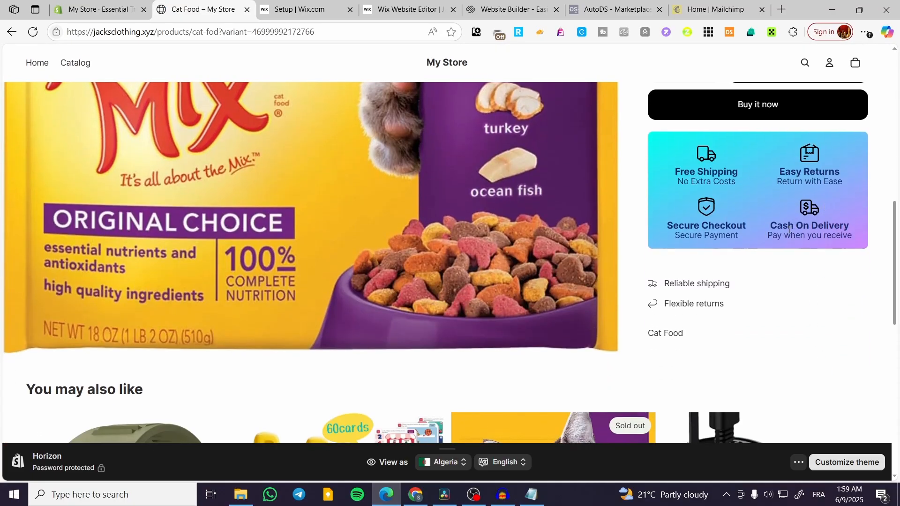
{"action": "left_click", "coordinate": [247, 9]}
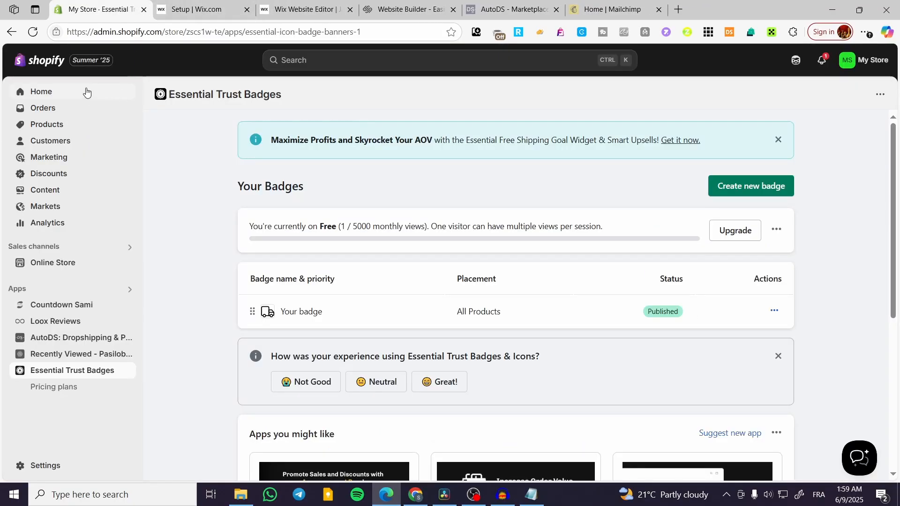